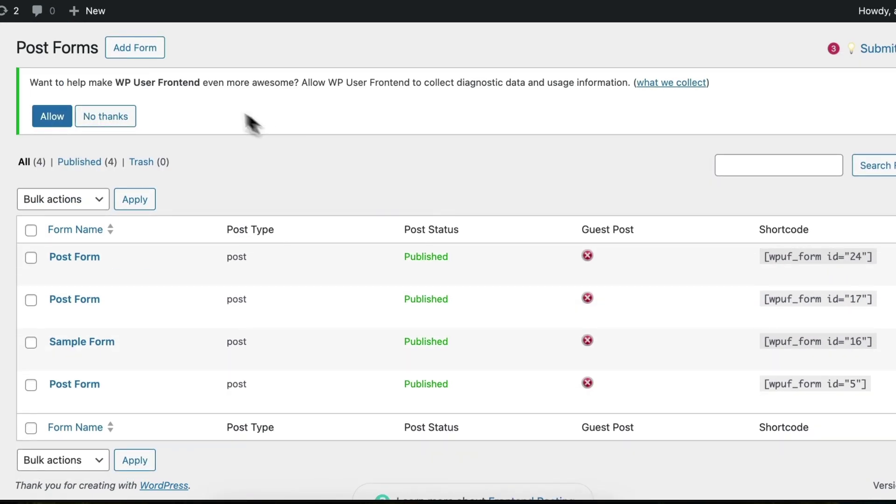
Step: Start a new post form from the Post Forms page, bringing up the template picker
left_click(152, 51)
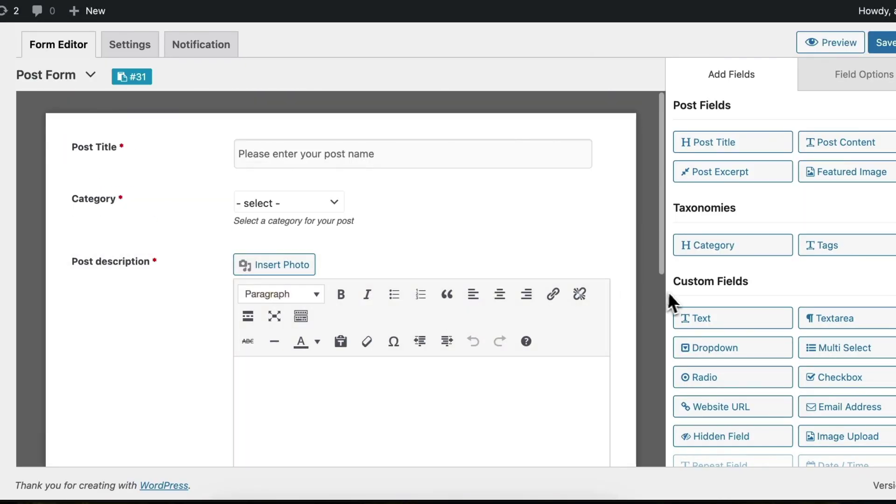
scroll(773, 282, "down", 5)
scroll(773, 281, "up", 5)
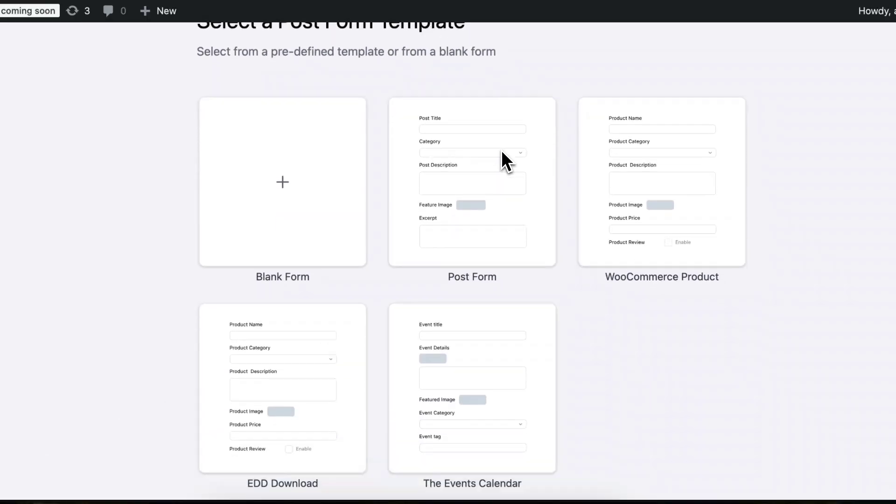
scroll(501, 149, "down", 2)
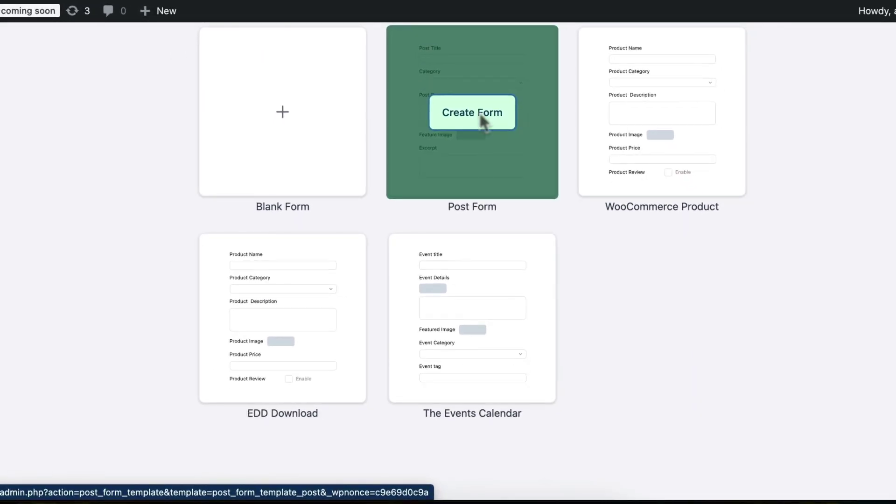
Step: Create form #126 from the Post Form template and focus the Add Fields search box
left_click(481, 119)
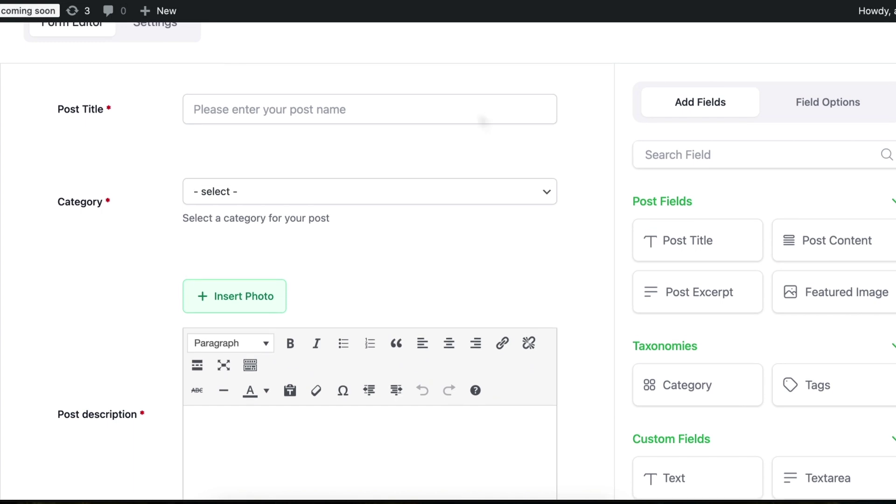
scroll(480, 124, "down", 3)
scroll(481, 124, "up", 3)
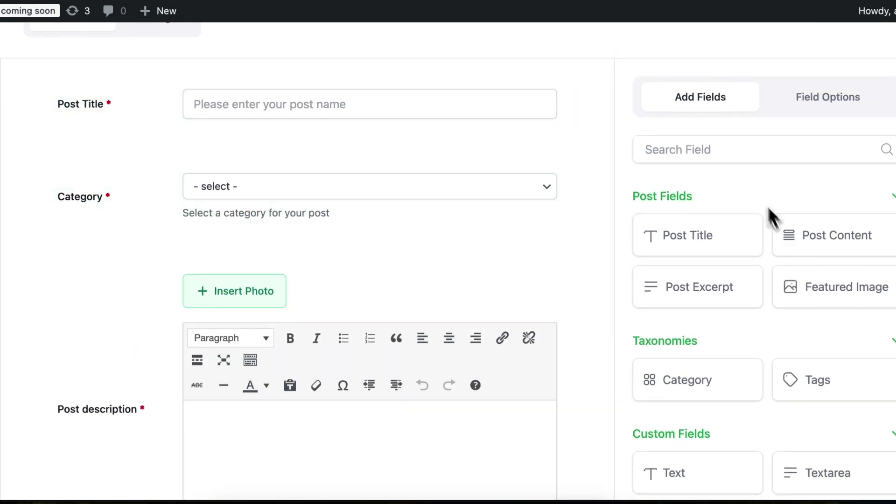
left_click(751, 150)
scroll(735, 279, "down", 3)
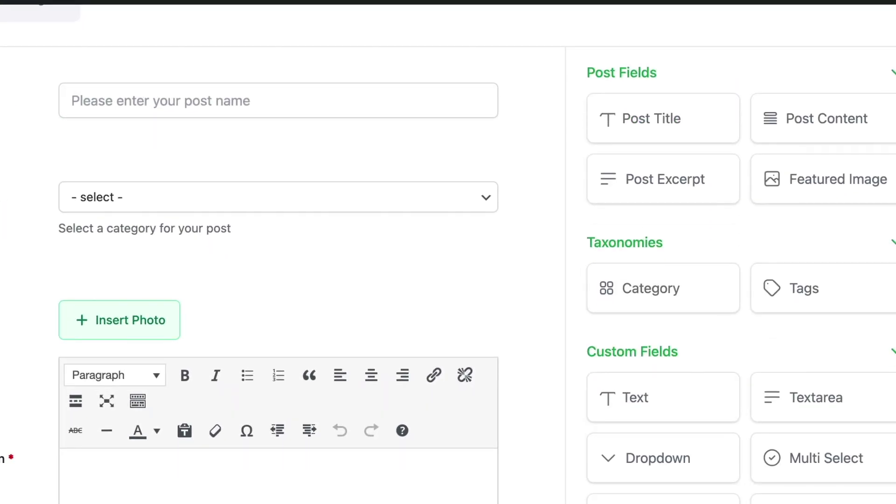
scroll(763, 280, "down", 3)
scroll(762, 280, "down", 5)
scroll(763, 280, "down", 3)
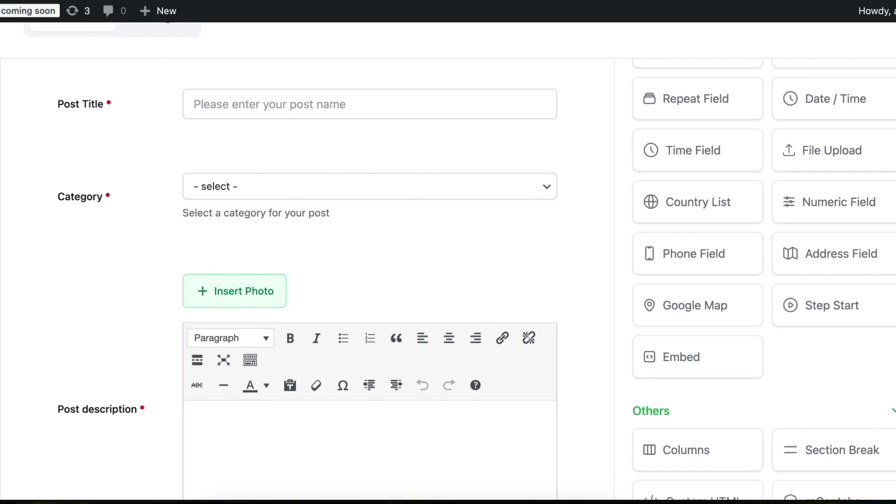
Step: Review form #126's General, Payment, Notification, Display and Advanced settings sections
left_click(186, 115)
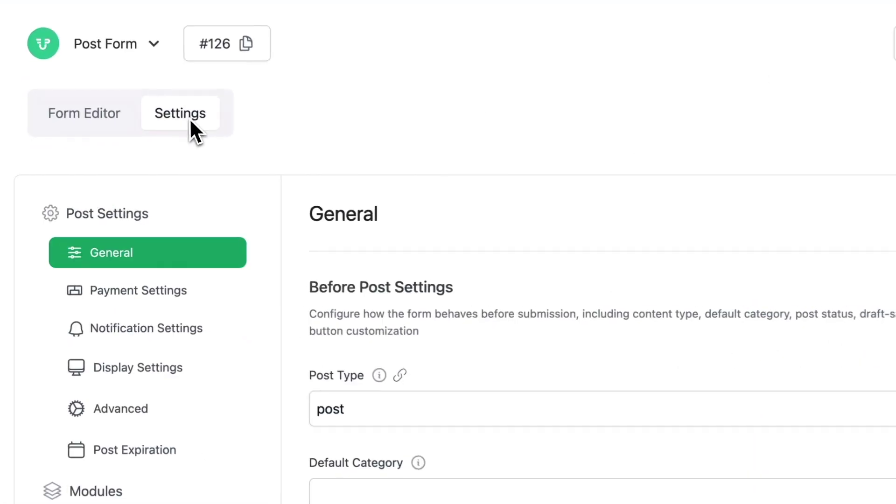
left_click(222, 280)
left_click(209, 293)
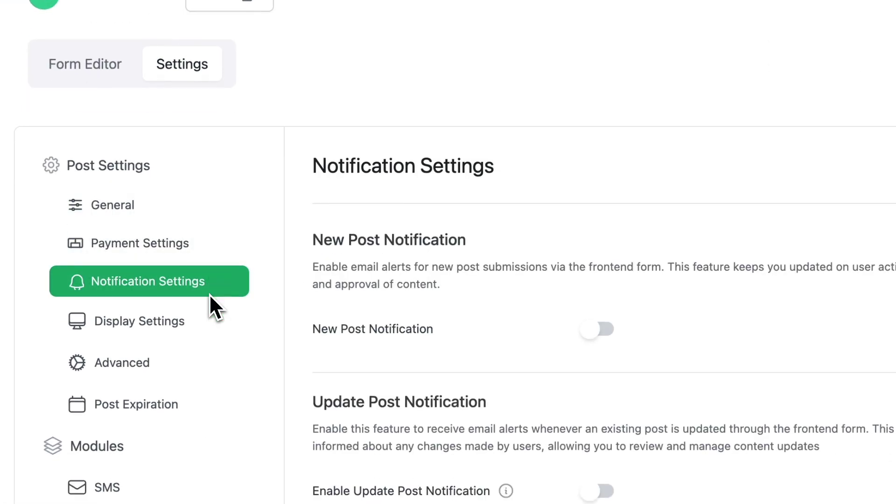
left_click(199, 329)
scroll(196, 324, "down", 3)
scroll(196, 323, "down", 3)
scroll(197, 324, "up", 3)
left_click(149, 109)
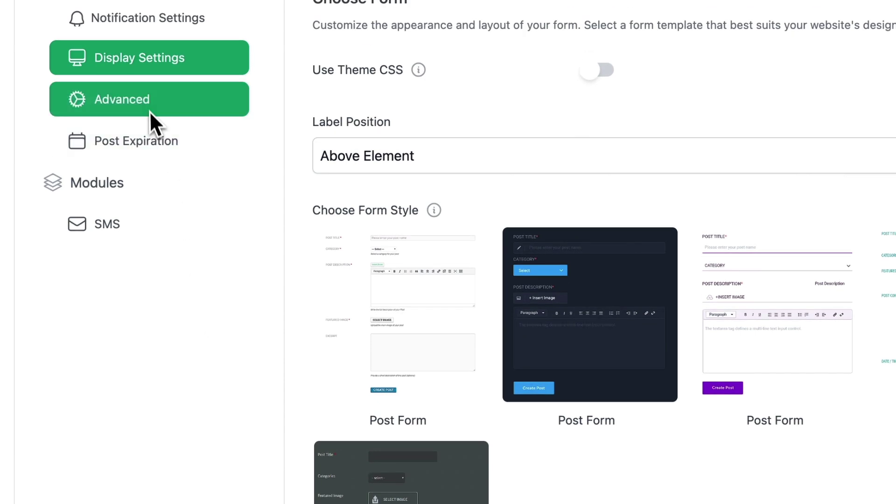
scroll(175, 211, "up", 5)
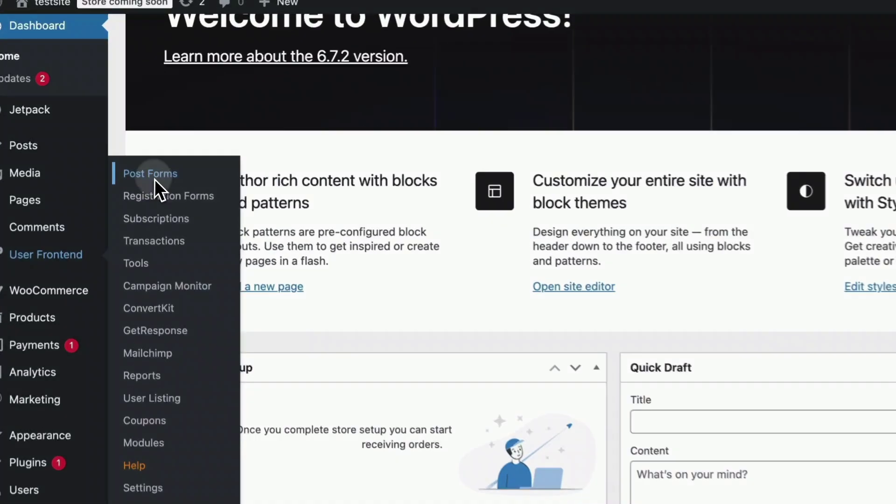
Step: From User Frontend > Post Forms, create new form #119 from the Post Form template
left_click(147, 165)
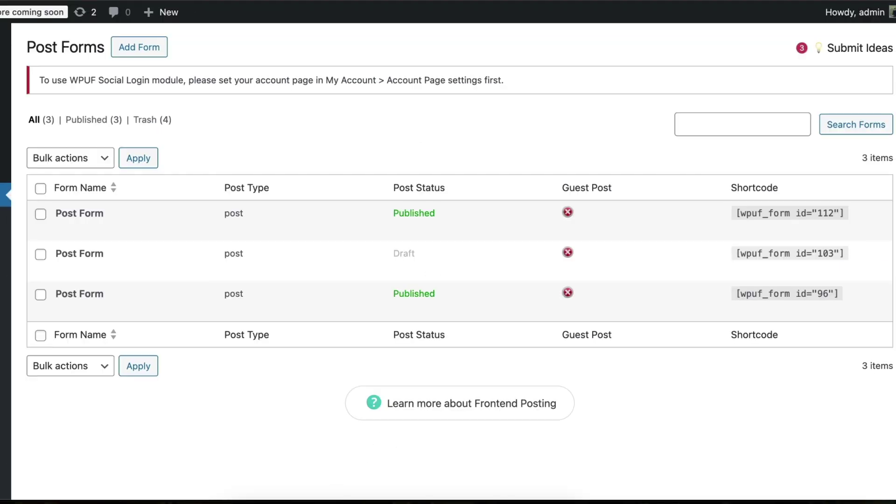
left_click(139, 48)
mouse_move(638, 156)
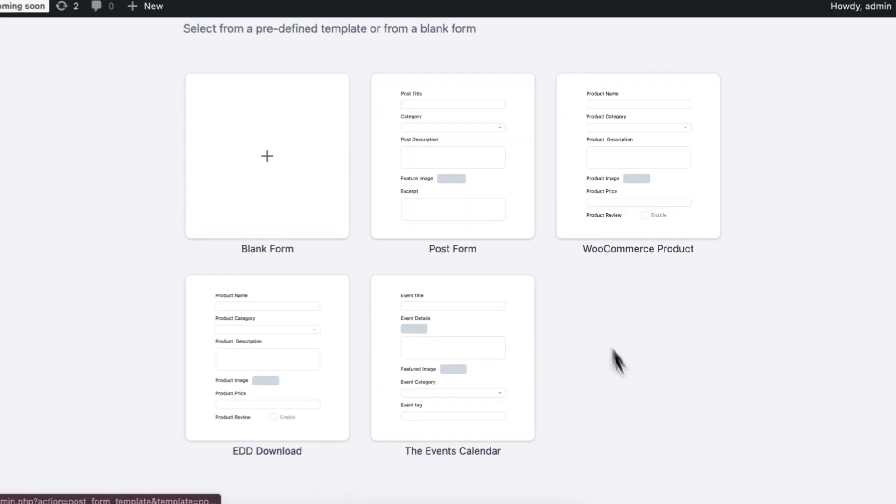
scroll(652, 447, "down", 3)
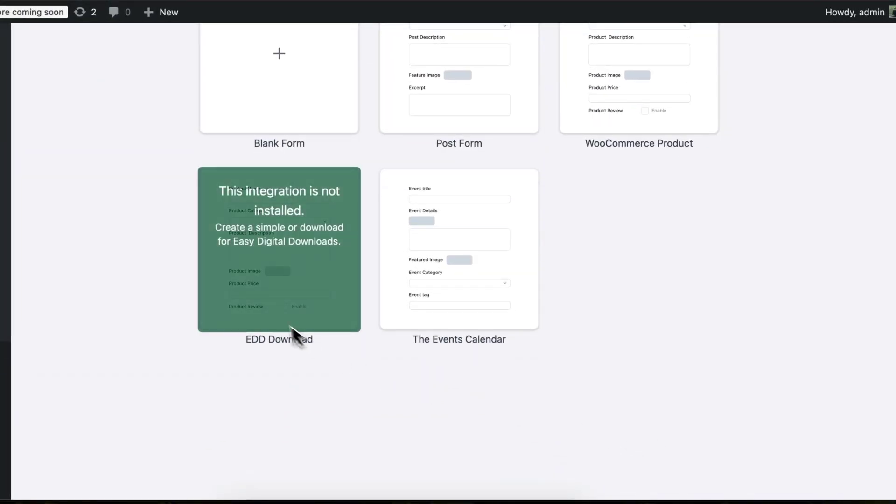
scroll(585, 302, "up", 3)
left_click(490, 250)
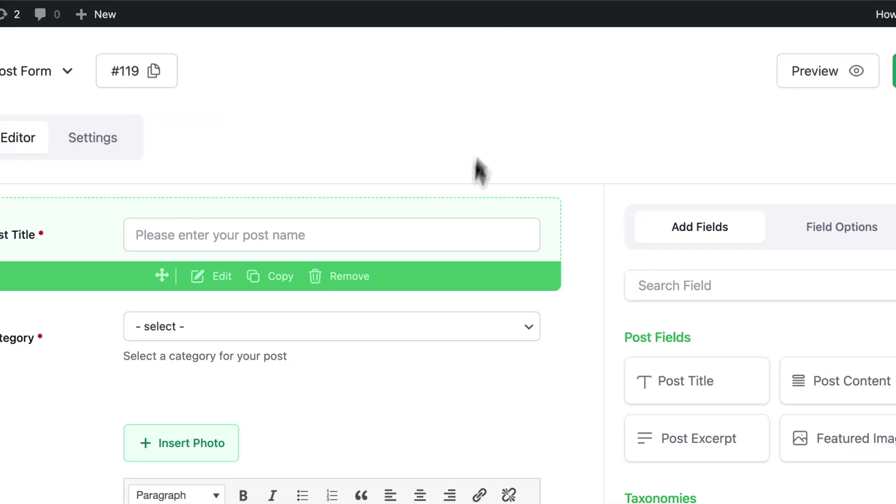
scroll(458, 219, "down", 1)
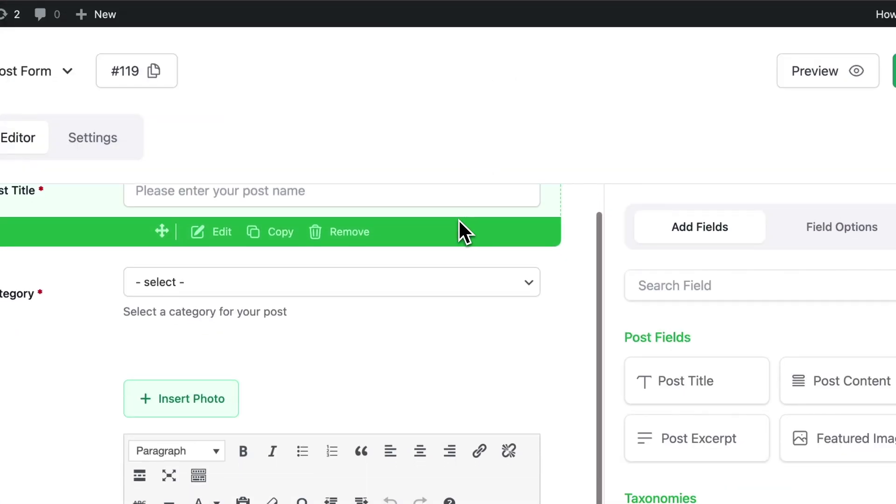
scroll(459, 220, "up", 1)
scroll(657, 158, "down", 5)
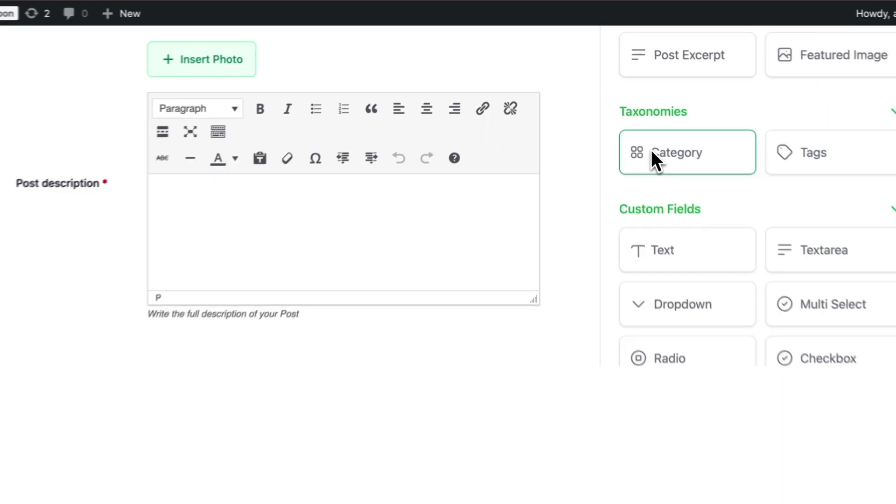
scroll(551, 225, "up", 5)
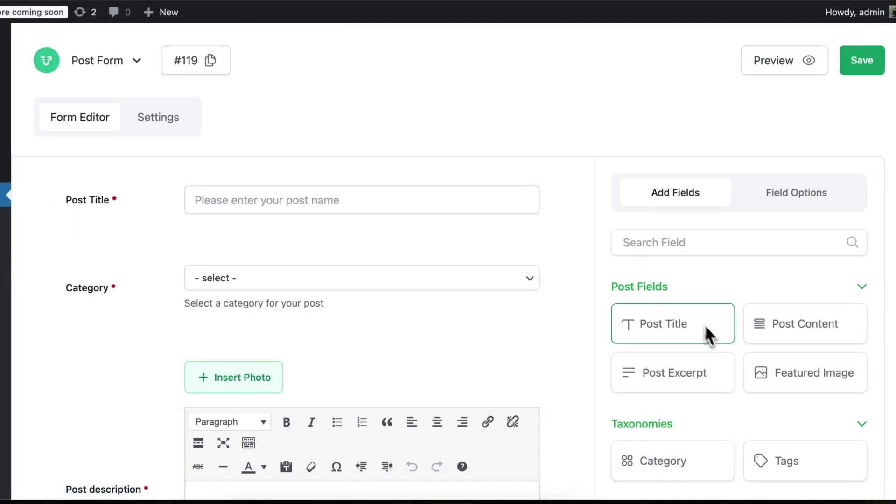
scroll(718, 336, "down", 4)
scroll(717, 337, "up", 7)
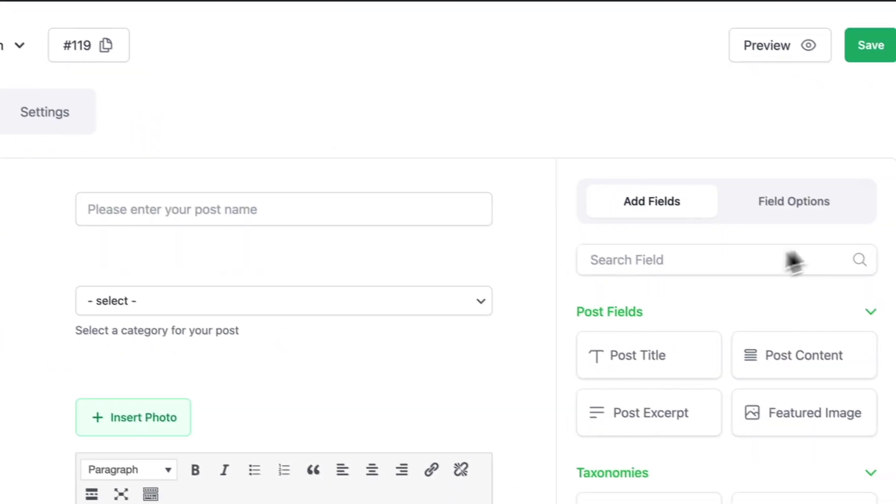
left_click(625, 265)
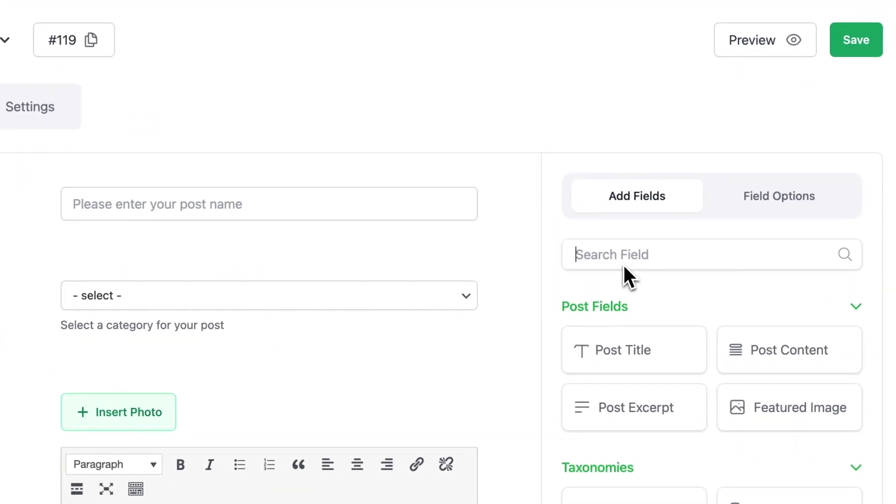
type("Tim")
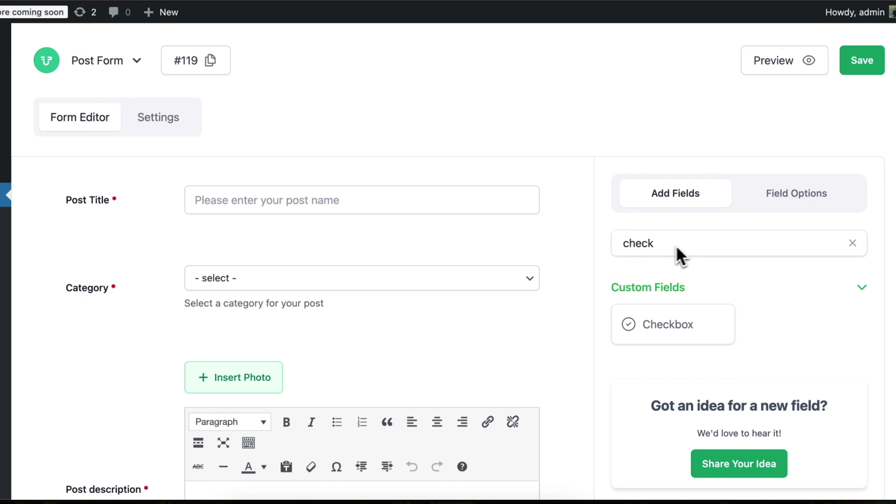
double_click(652, 244)
key("BackSpace")
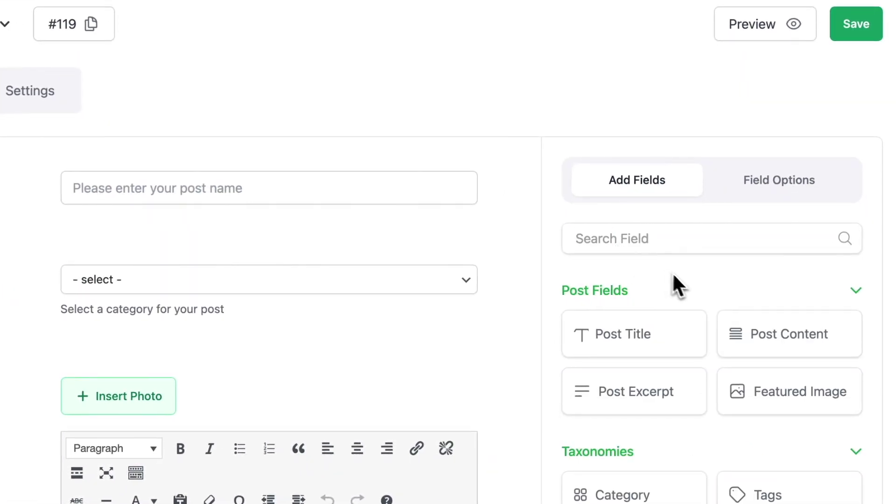
scroll(681, 290, "down", 5)
scroll(712, 286, "down", 5)
scroll(713, 286, "down", 5)
scroll(714, 286, "up", 15)
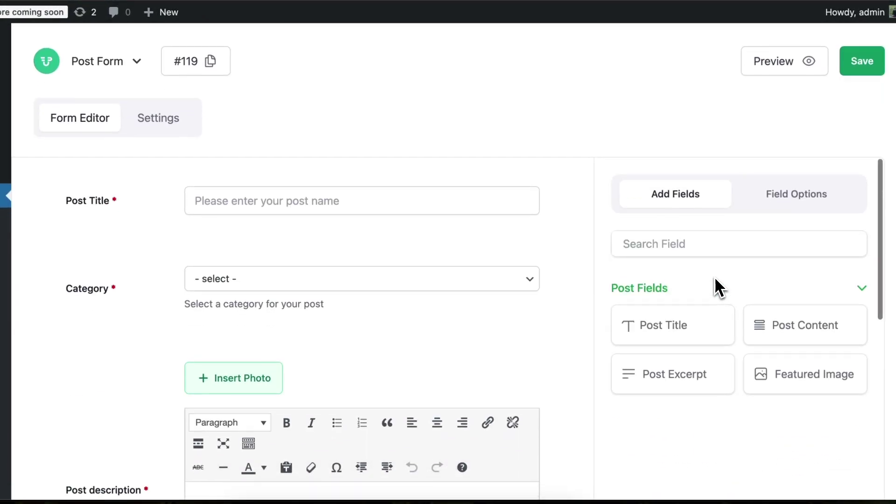
scroll(562, 262, "down", 1)
scroll(562, 278, "down", 4)
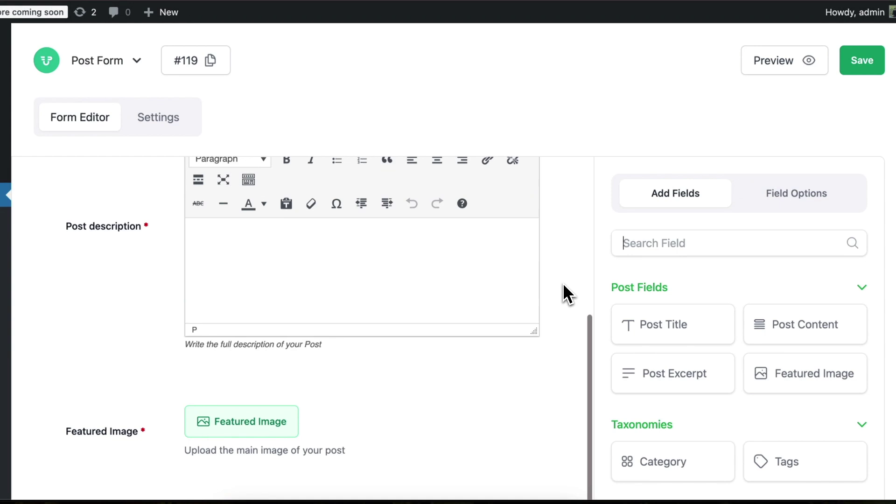
scroll(566, 293, "down", 3)
scroll(566, 292, "down", 1)
scroll(566, 292, "up", 1)
scroll(565, 293, "up", 3)
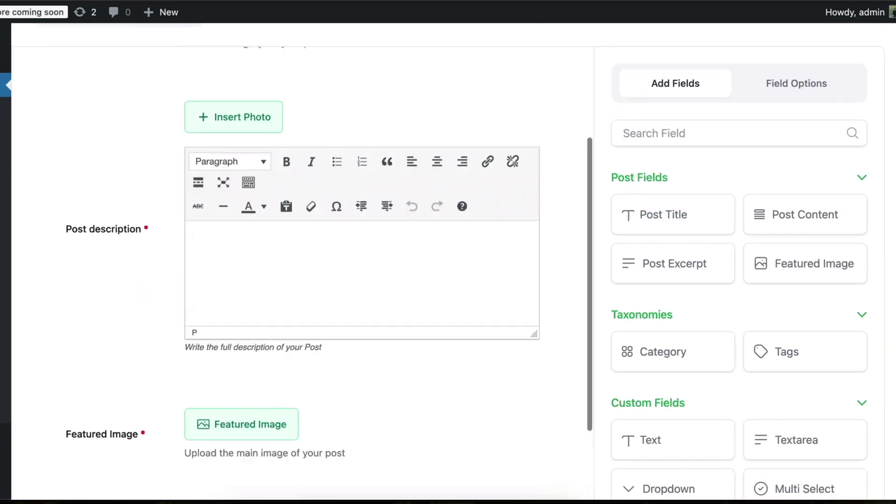
scroll(329, 273, "up", 4)
scroll(329, 273, "down", 5)
scroll(329, 273, "down", 3)
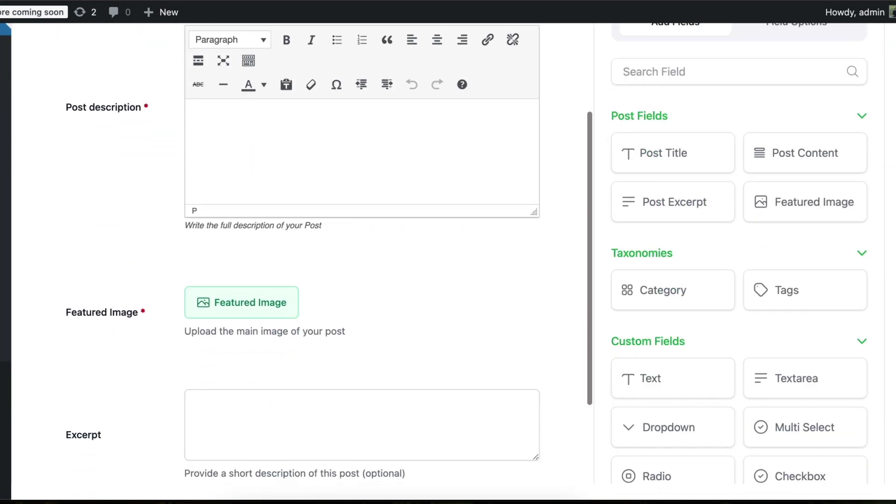
scroll(749, 353, "down", 3)
scroll(750, 354, "down", 1)
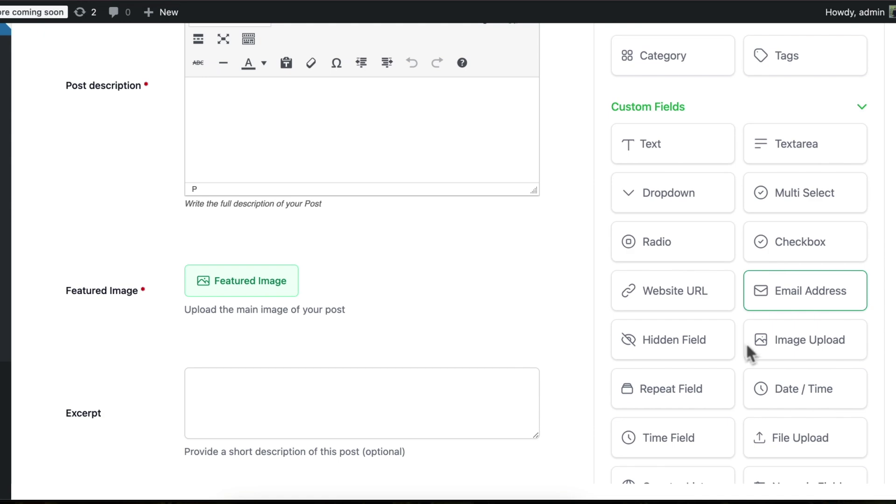
Step: Add a Website URL field and a Dropdown field below Featured Image, dismissing the custom field notices
left_click_drag(683, 291, 344, 341)
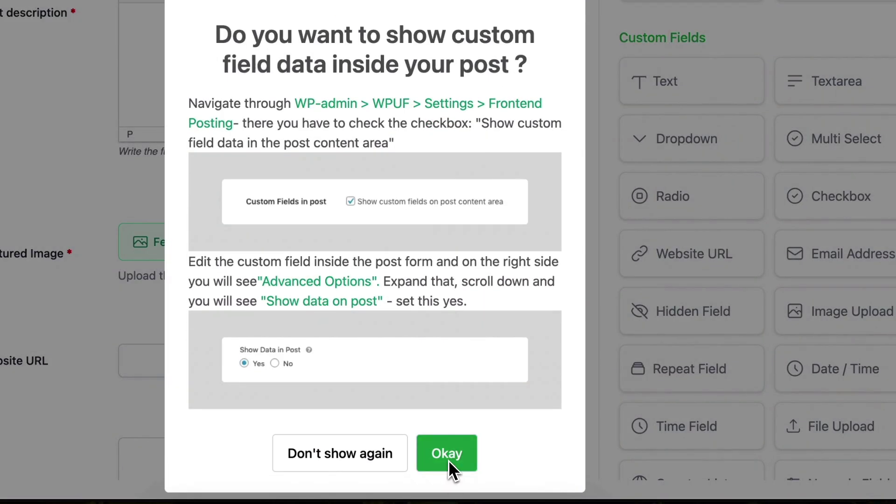
left_click(447, 455)
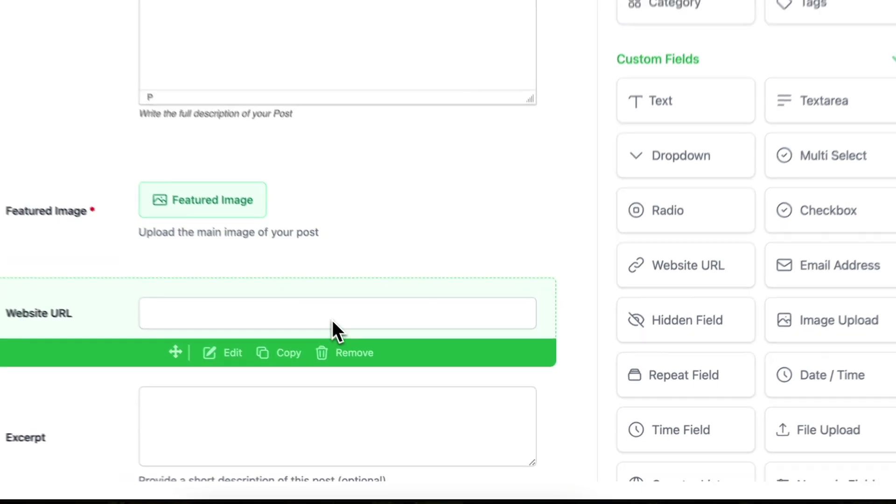
left_click_drag(673, 164, 426, 382)
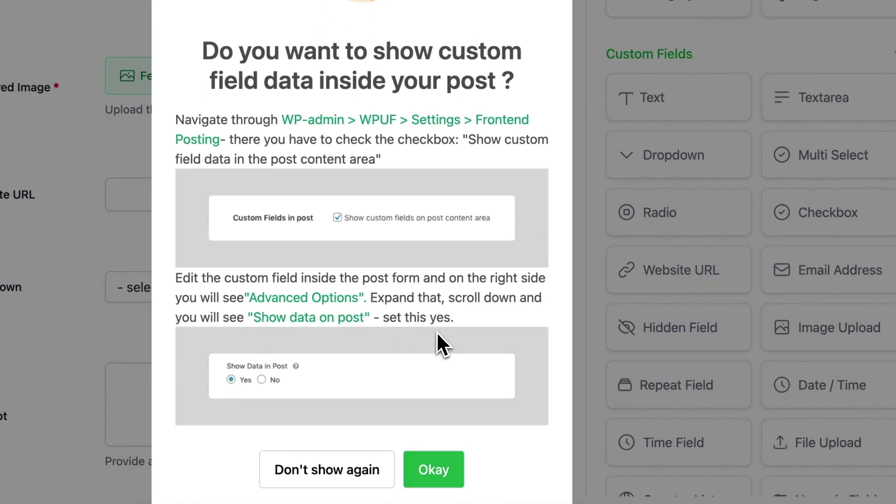
left_click(434, 469)
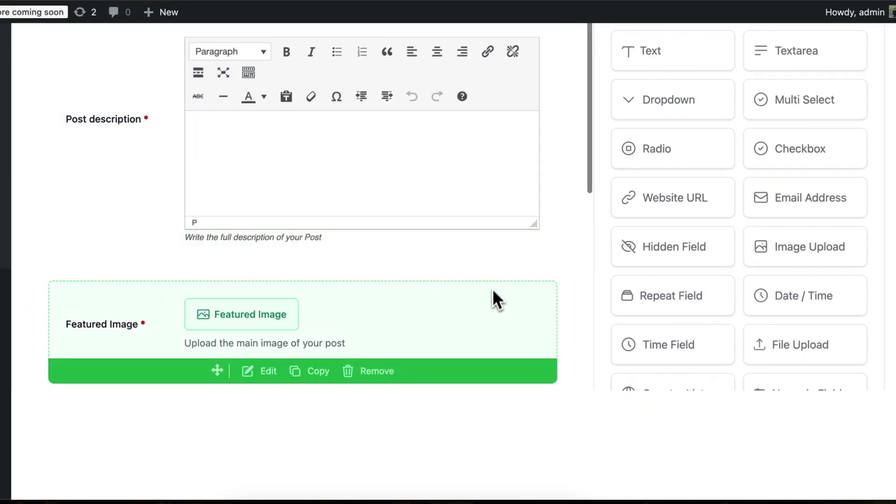
scroll(492, 290, "down", 3)
Step: Delete the Website URL field from form #119, confirming the removal
left_click(384, 321)
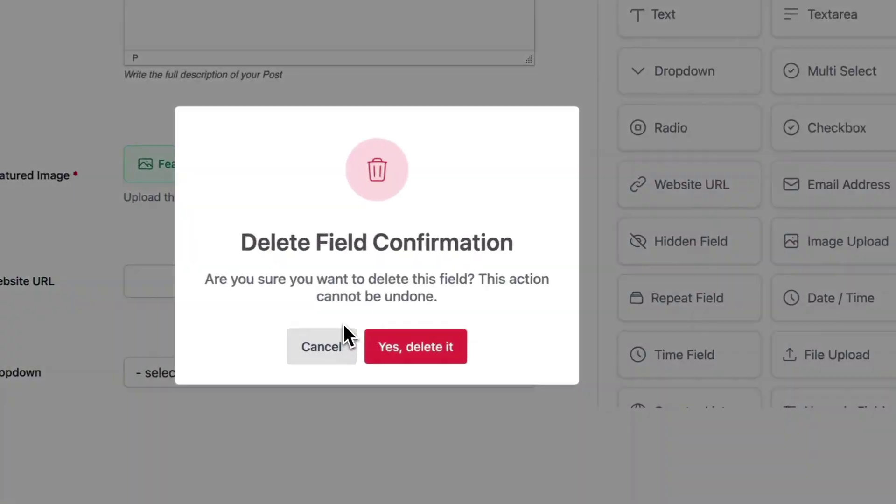
left_click(393, 350)
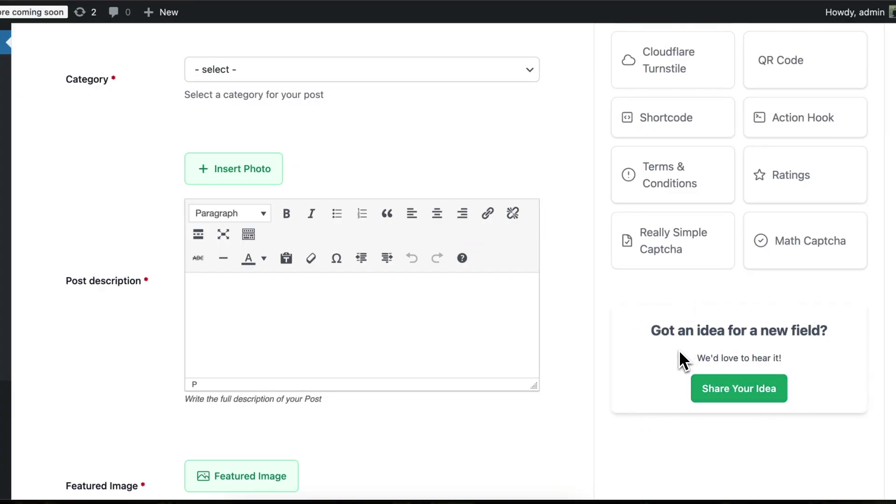
Step: Review form #119's General settings, including the after-submission redirect choices
left_click(194, 133)
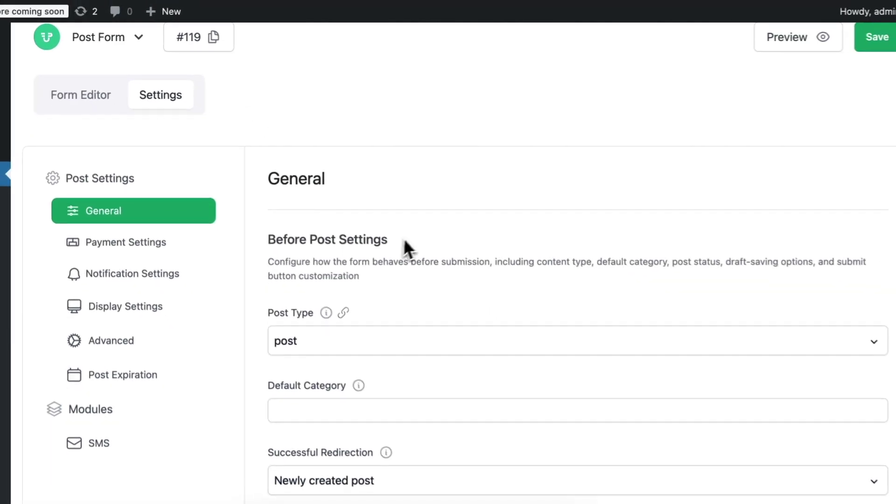
scroll(414, 235, "down", 5)
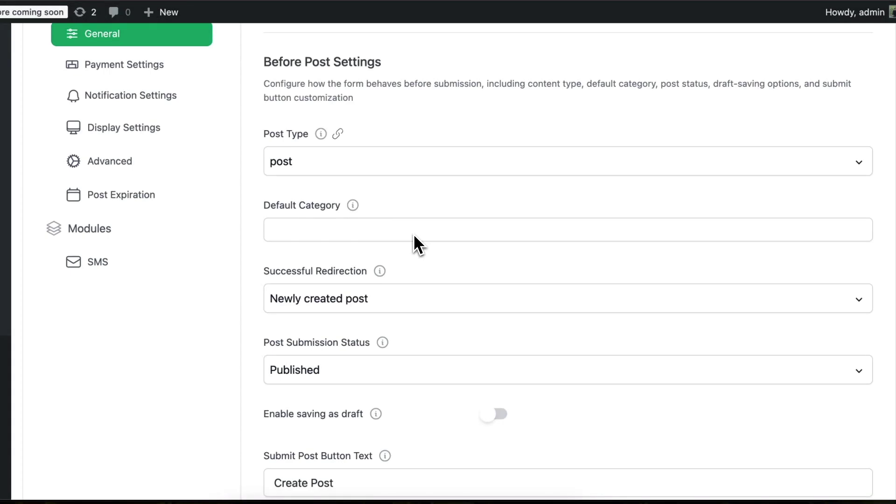
scroll(413, 235, "down", 1)
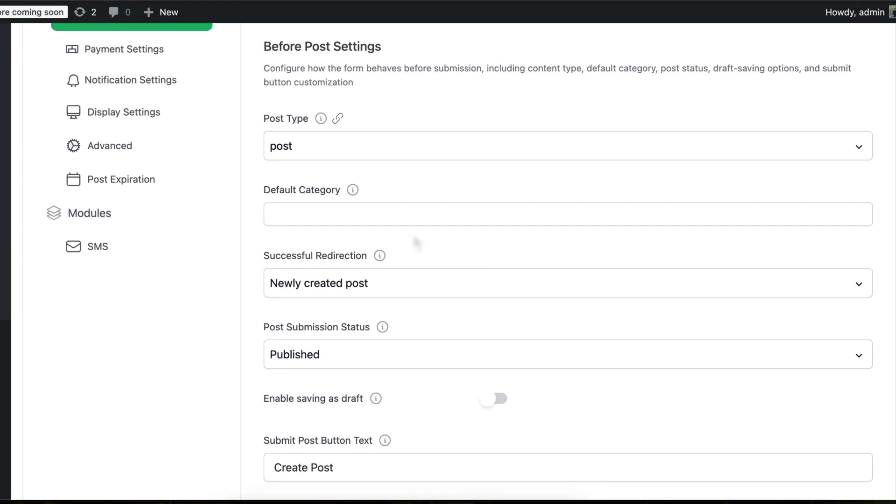
scroll(413, 234, "down", 1)
scroll(413, 242, "down", 1)
left_click(414, 245)
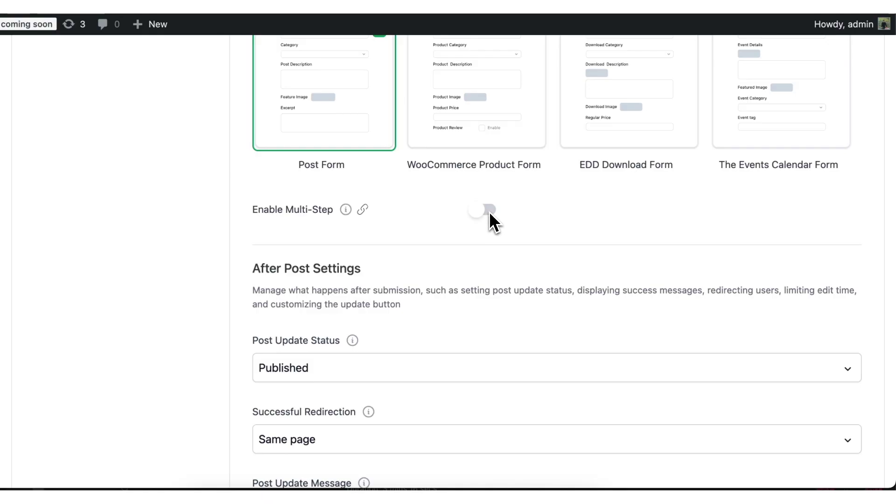
Step: Try Enable Multi-Step with a Step by Step progress bar, then leave multi-step turned off
left_click(490, 201)
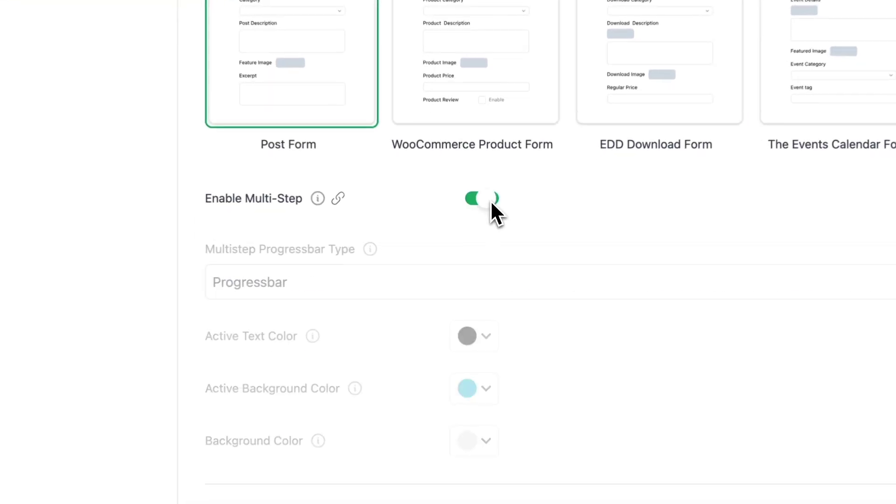
left_click(455, 249)
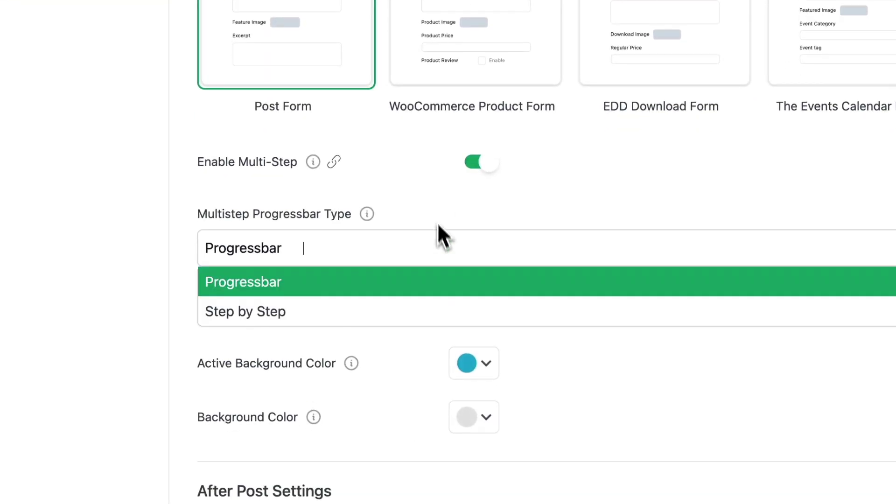
left_click(432, 210)
scroll(433, 210, "down", 2)
left_click(432, 203)
left_click(523, 176)
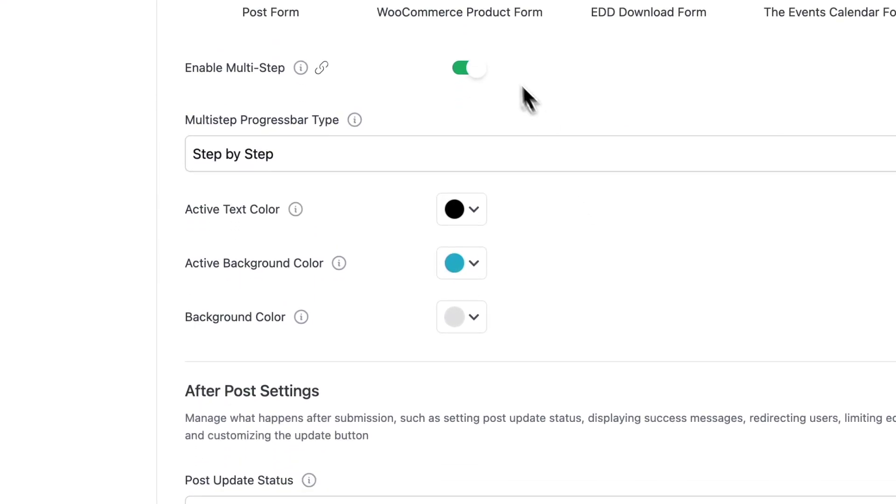
left_click(469, 76)
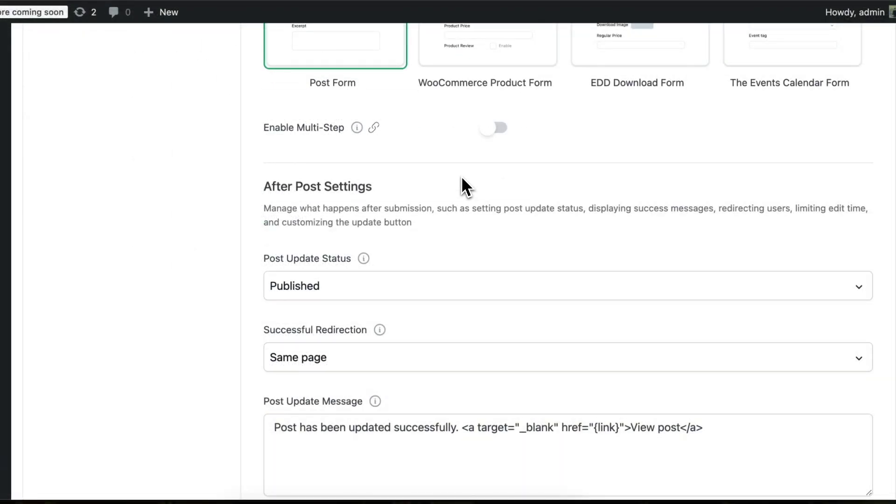
scroll(464, 186, "down", 1)
scroll(464, 186, "down", 1)
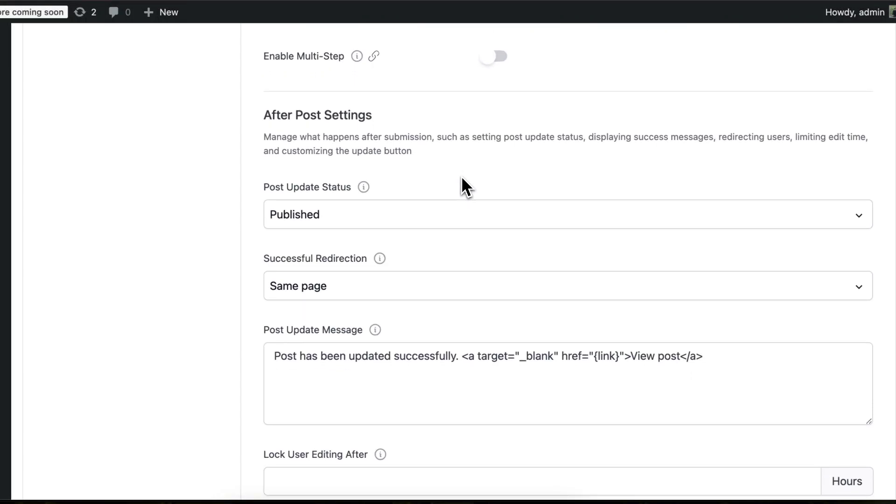
Step: Try Enable Payments with Mandatory Subscription kept, leave payments disabled, and move to Notification Settings
left_click(203, 270)
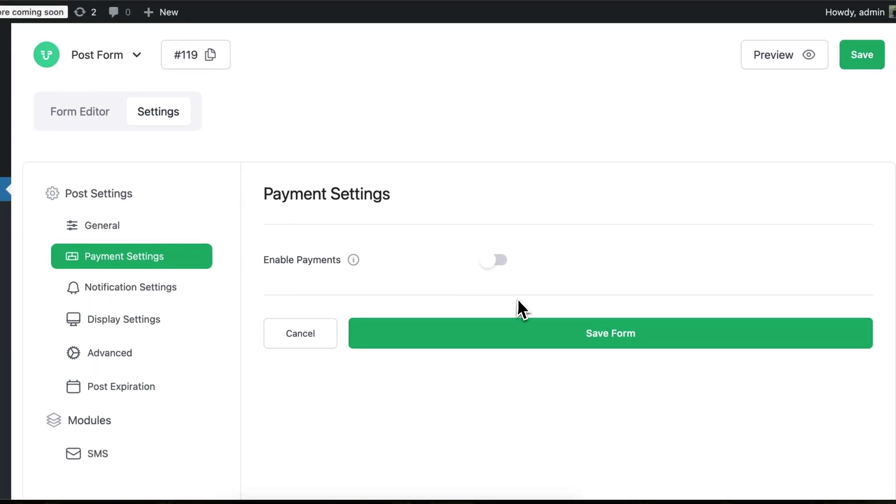
left_click(497, 260)
left_click(498, 329)
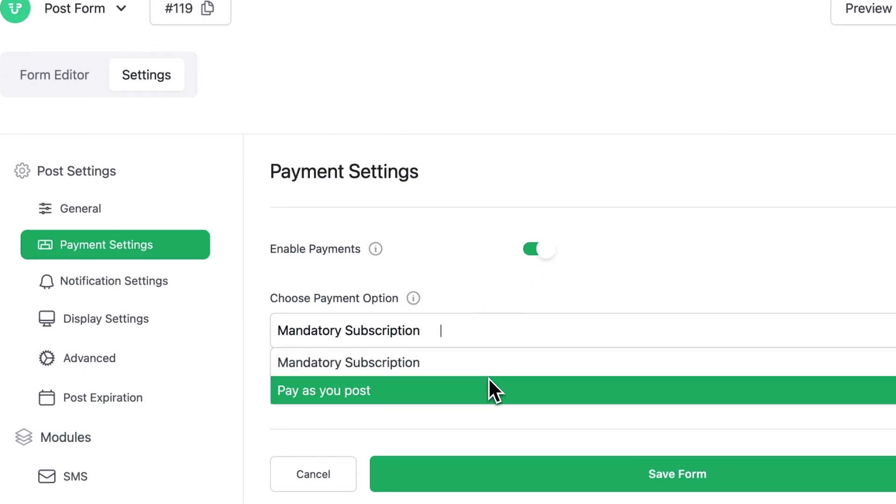
left_click(477, 314)
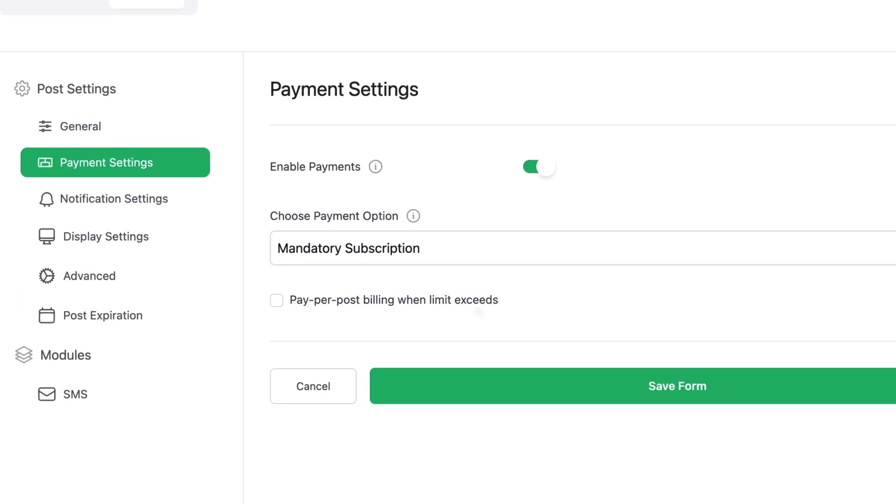
left_click(535, 167)
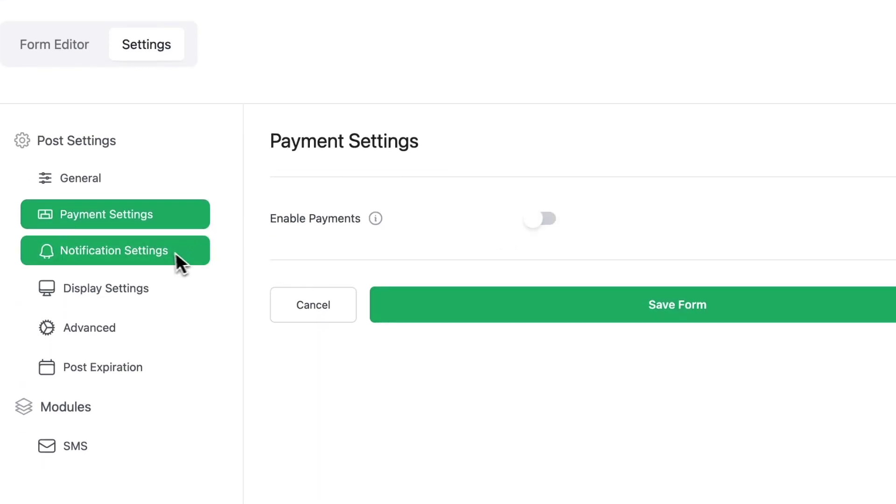
left_click(171, 252)
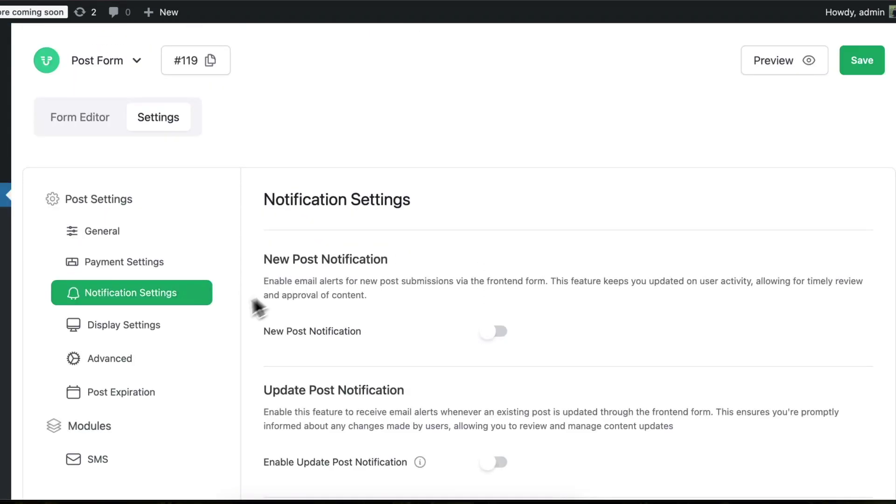
Step: Browse the Display settings' Label Position choices and form styles, then move to Advanced settings
left_click(189, 331)
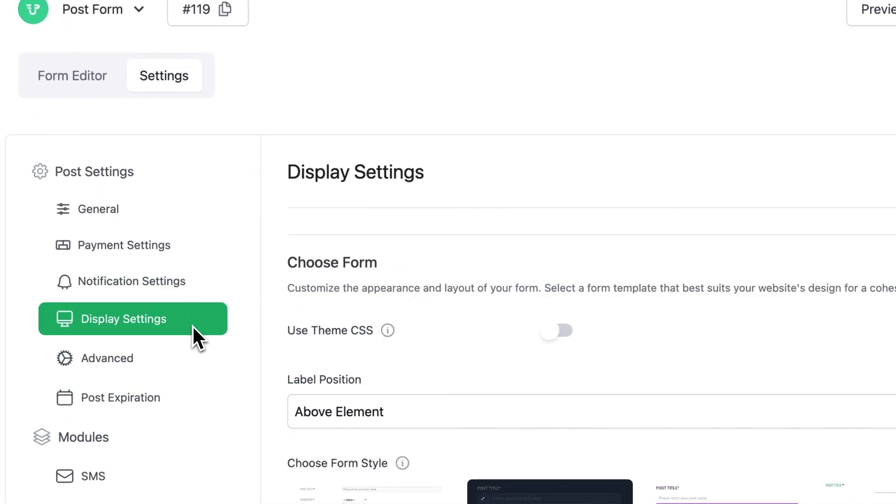
scroll(420, 280, "down", 5)
scroll(447, 280, "up", 1)
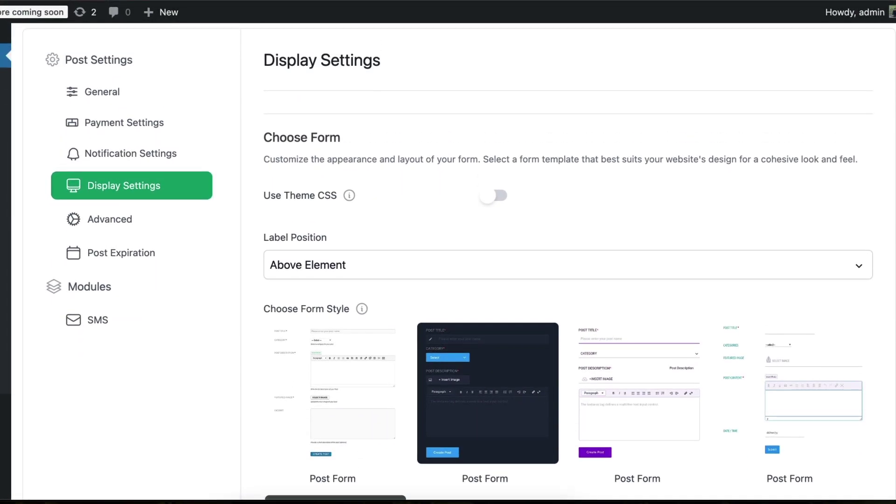
left_click(413, 267)
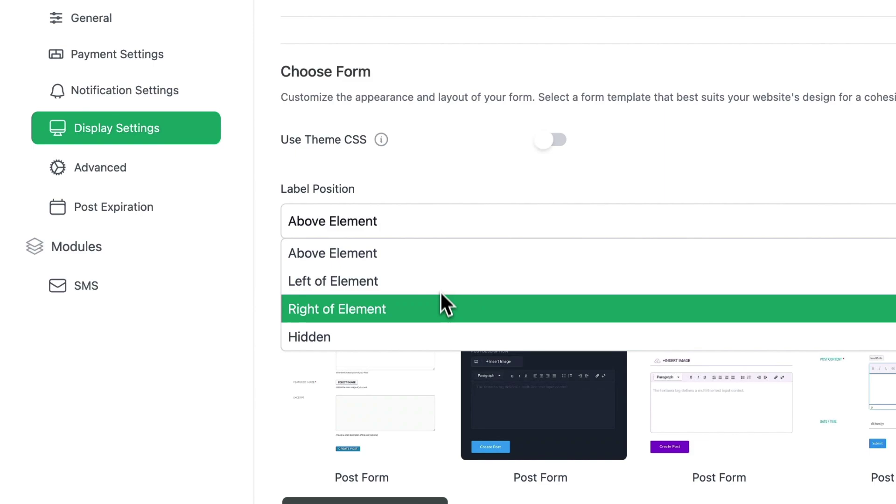
left_click(436, 231)
scroll(420, 210, "down", 5)
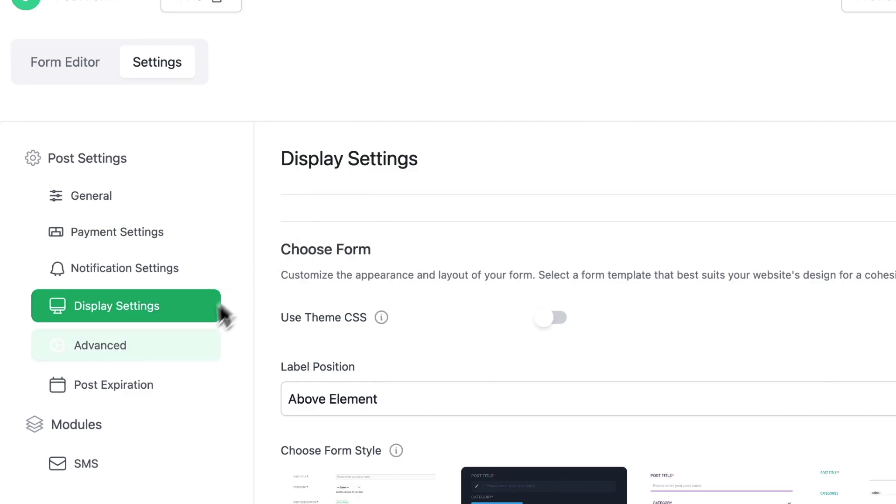
left_click(188, 347)
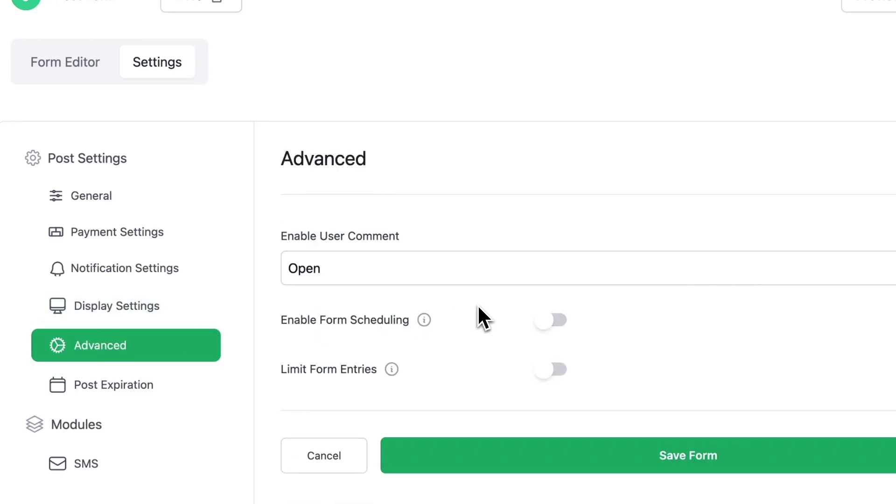
scroll(478, 318, "down", 1)
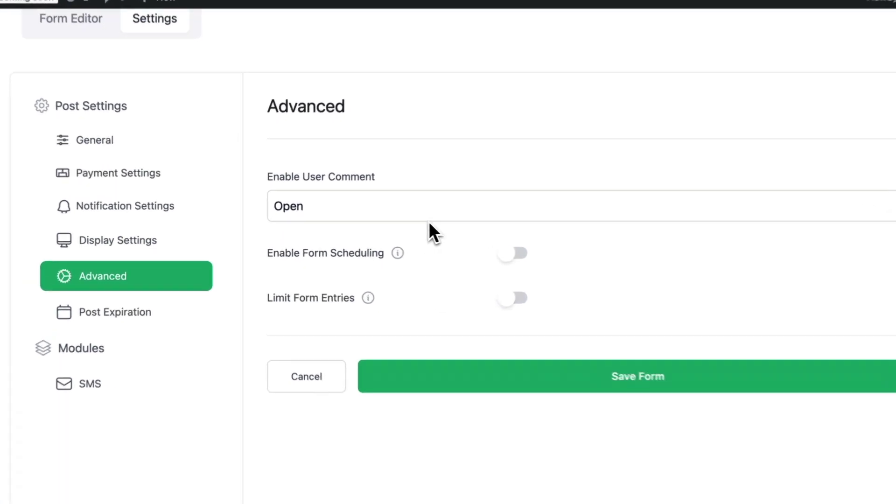
Step: Keep user comments Open, then clear the Post Expiration Time of 7 days to enter a new value
left_click(420, 245)
left_click(440, 229)
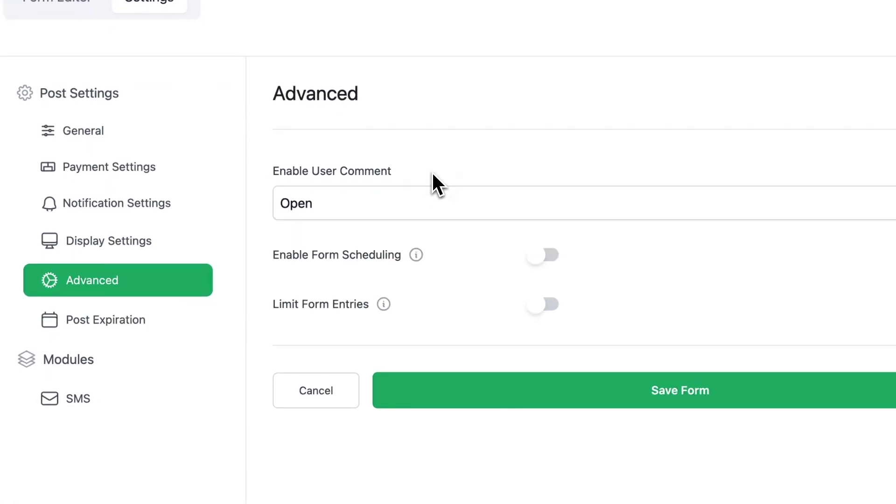
scroll(432, 174, "down", 1)
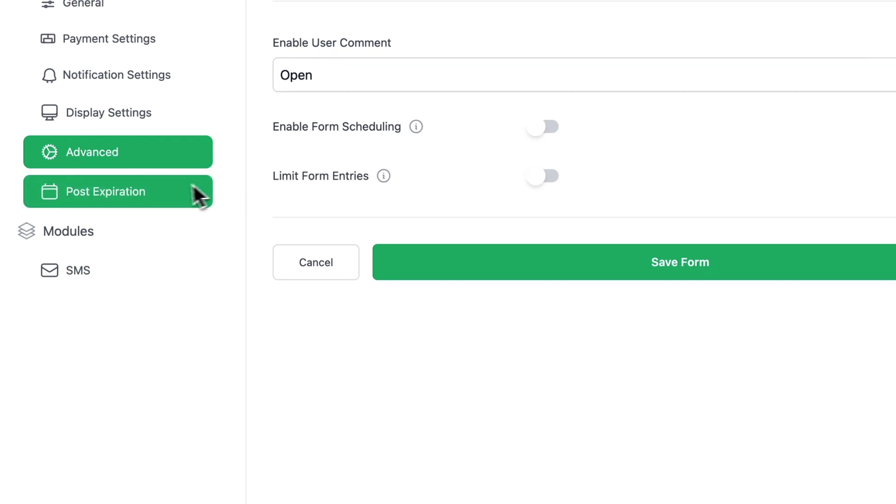
left_click(173, 187)
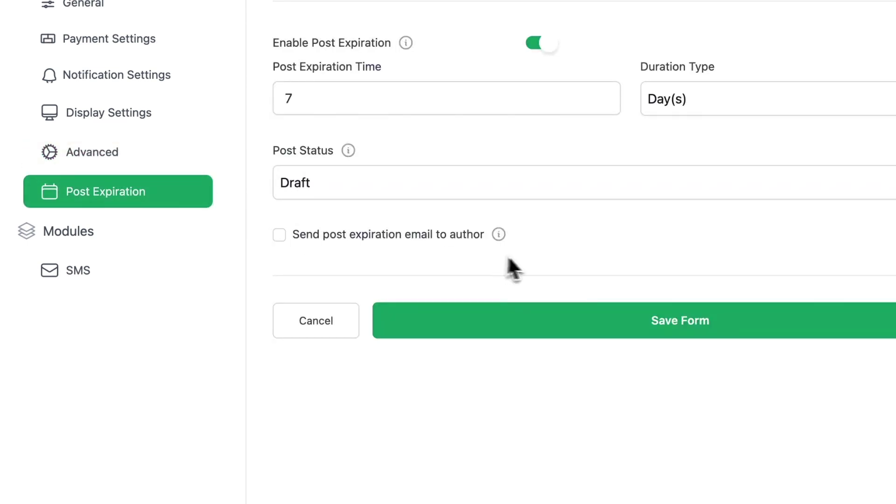
left_click(316, 244)
key("BackSpace")
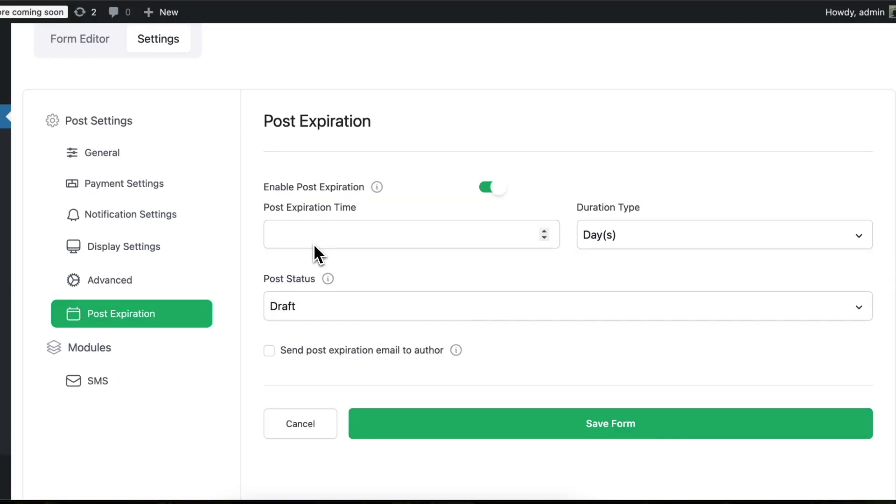
type("10")
scroll(329, 252, "down", 3)
Step: Leave SMS per post off in the SMS module and save form #119 with all its settings
left_click(136, 228)
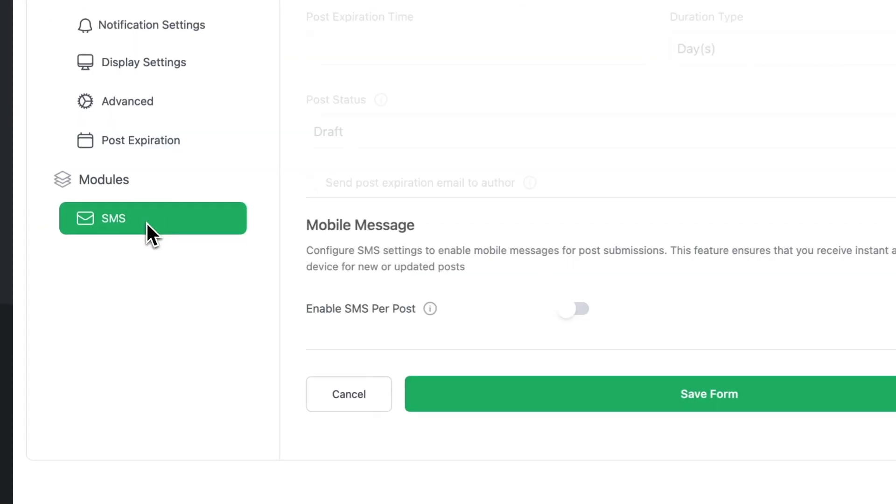
scroll(425, 243, "up", 2)
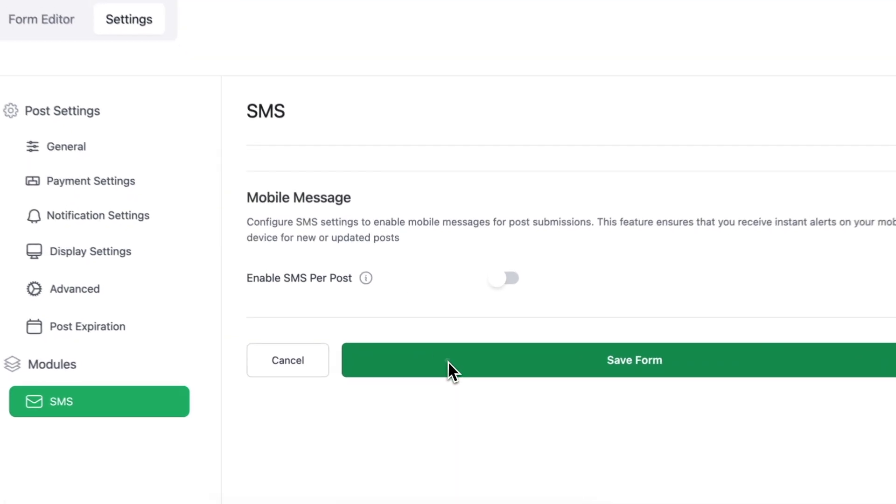
left_click(442, 384)
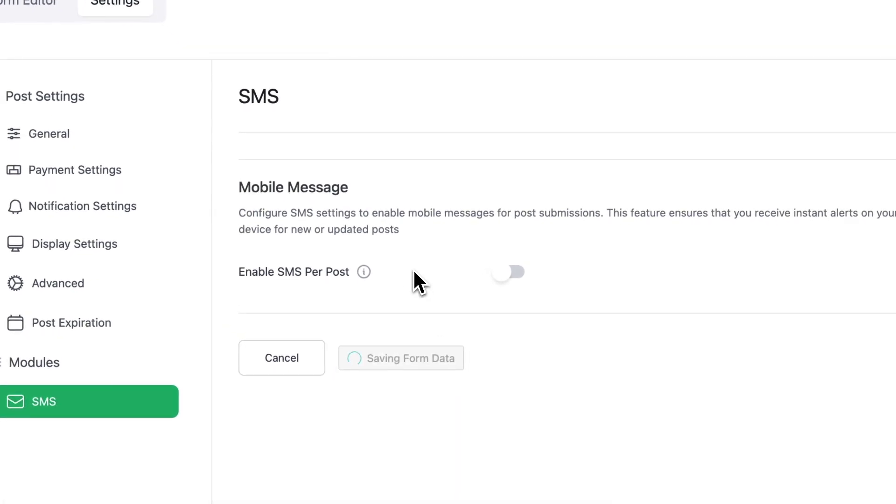